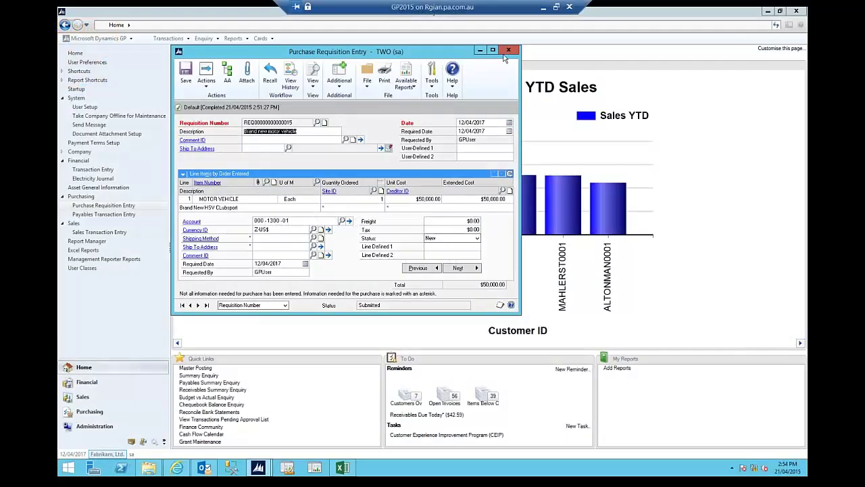
Close the purchase requisition and display the first debtor's record in Debtor Maintenance
click(507, 52)
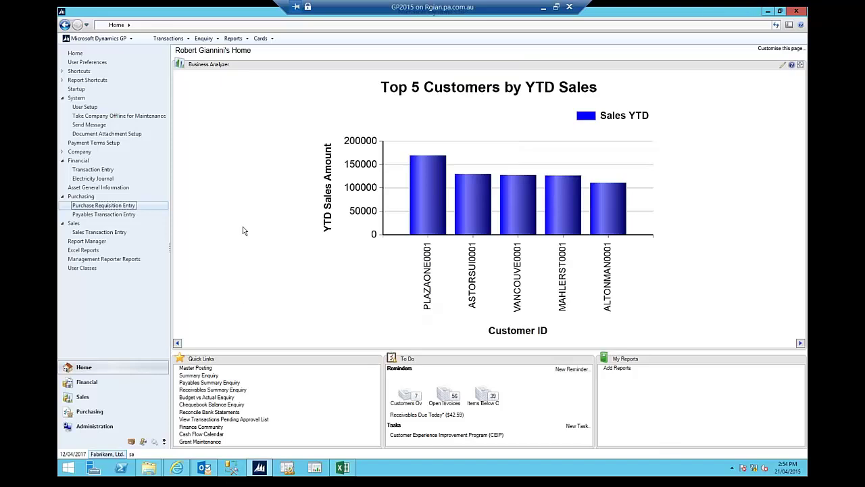
click(262, 39)
mouse_move(311, 69)
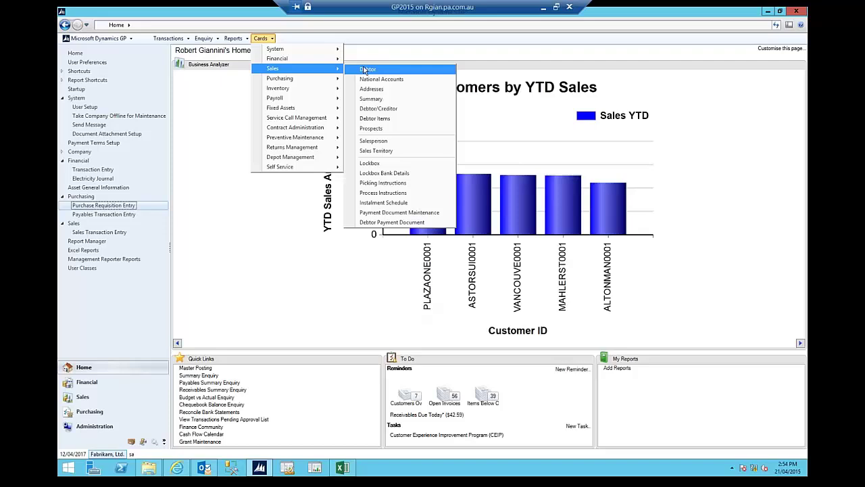
click(362, 74)
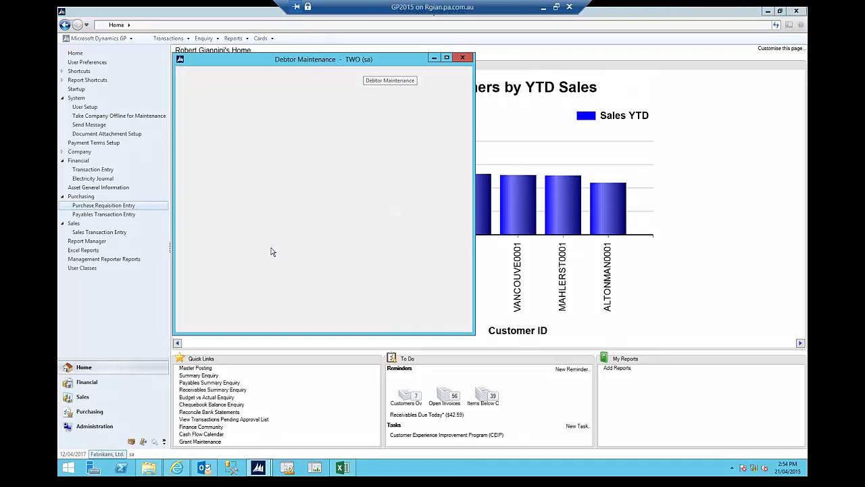
click(182, 326)
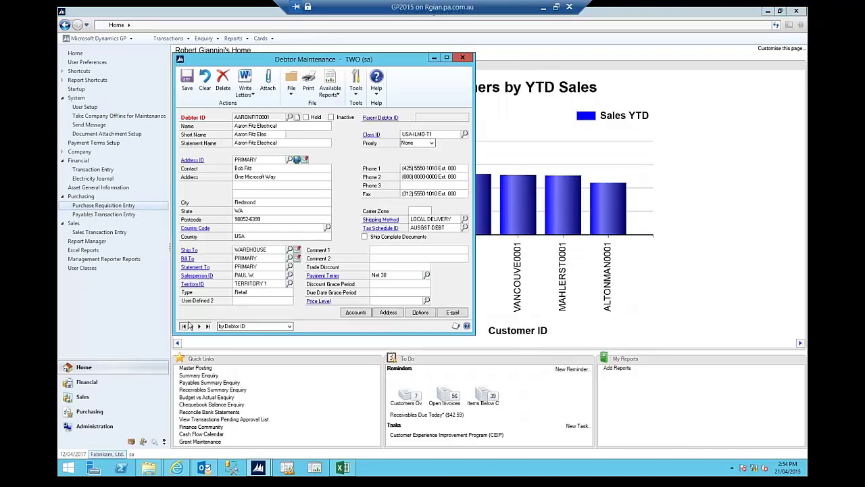
View the debtor's note and its document attachments, and close the debtor record, discarding changes
click(297, 119)
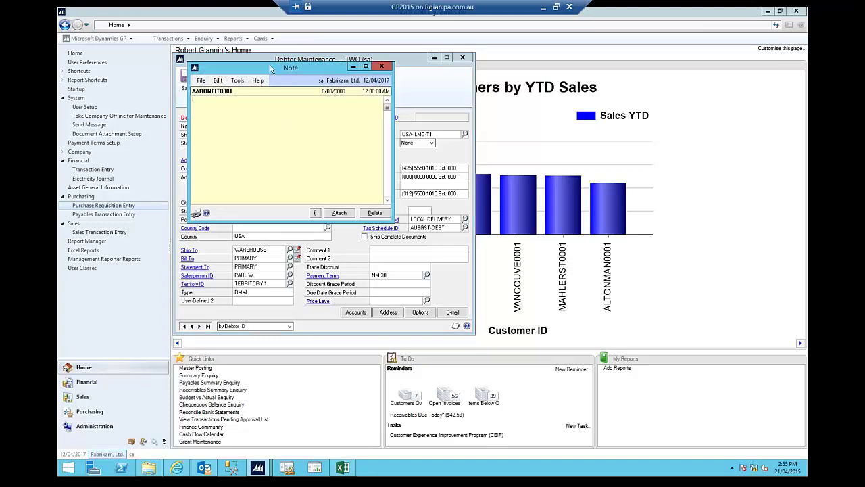
drag(268, 72, 402, 84)
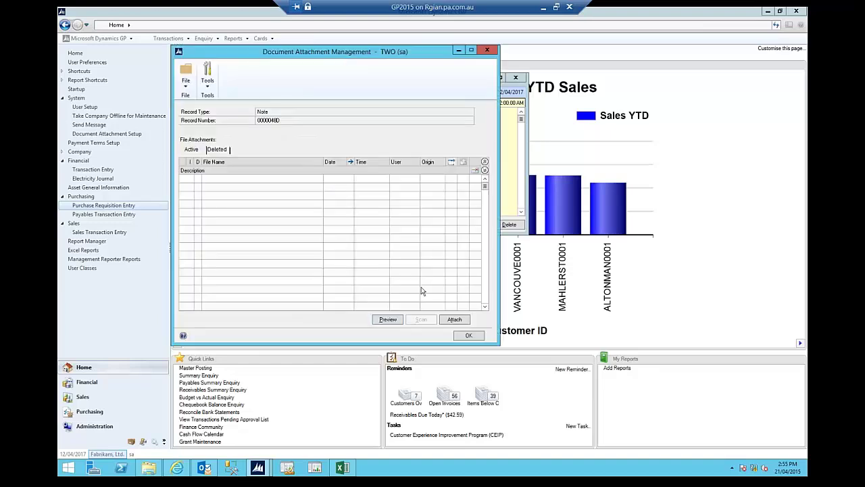
click(492, 51)
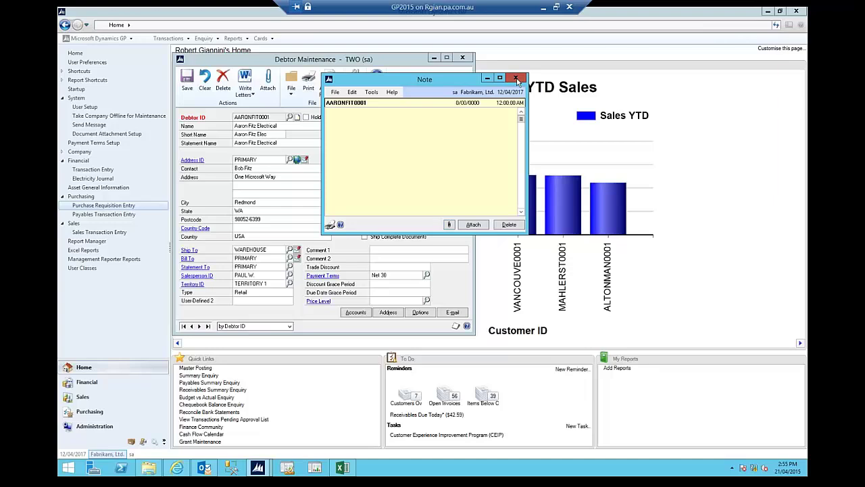
click(517, 79)
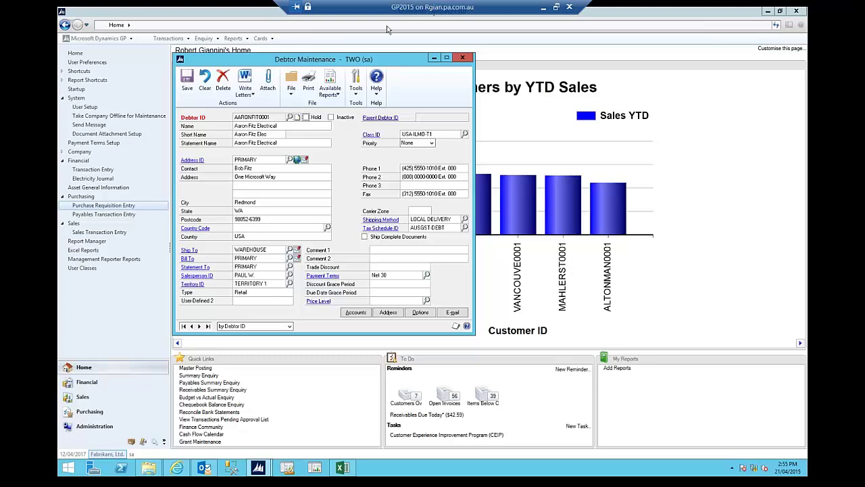
click(462, 58)
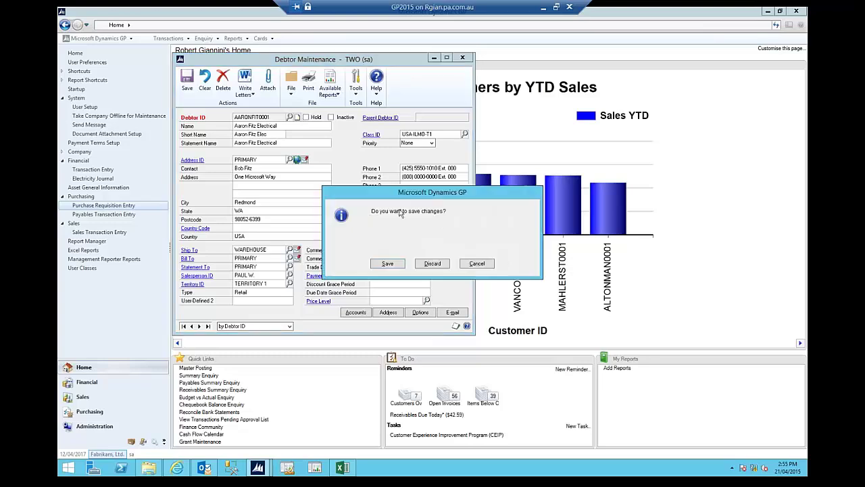
click(434, 264)
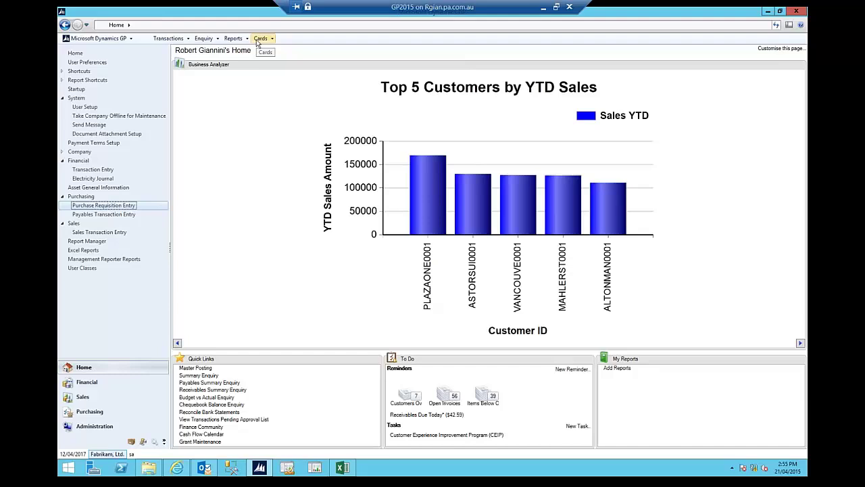
Display the first inventory item, 100XLG, in Item Maintenance and view its document attachments beside the item card
click(260, 38)
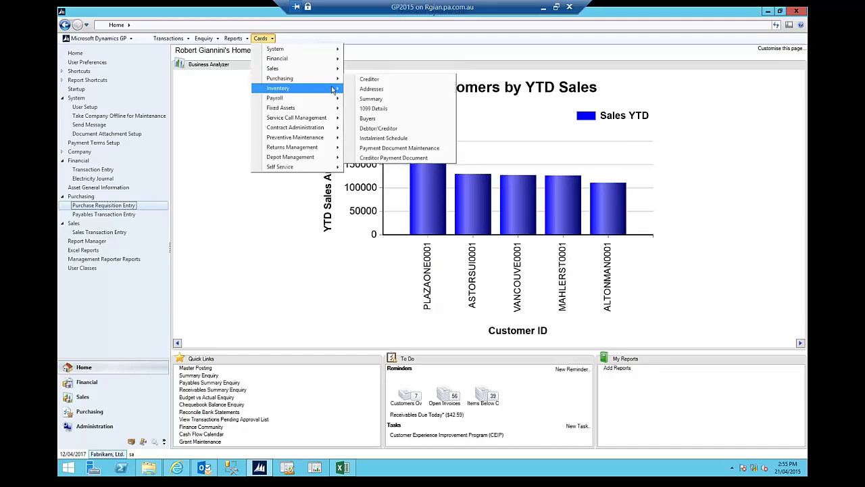
mouse_move(332, 88)
click(365, 87)
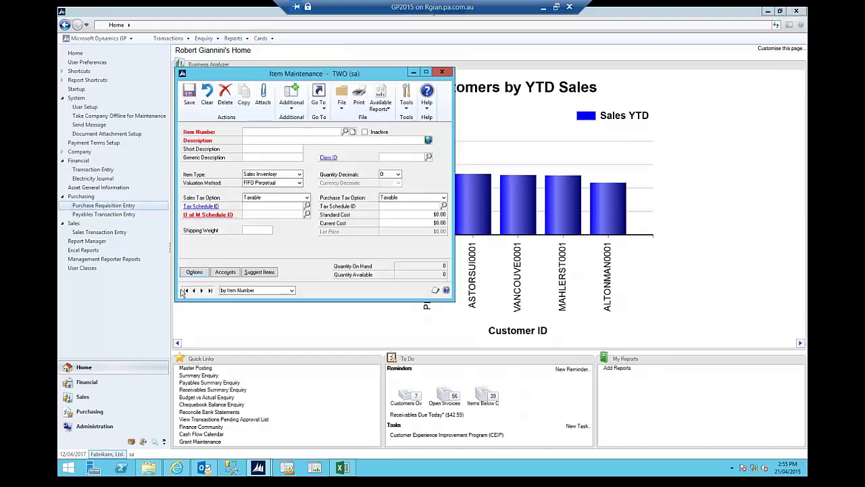
click(186, 291)
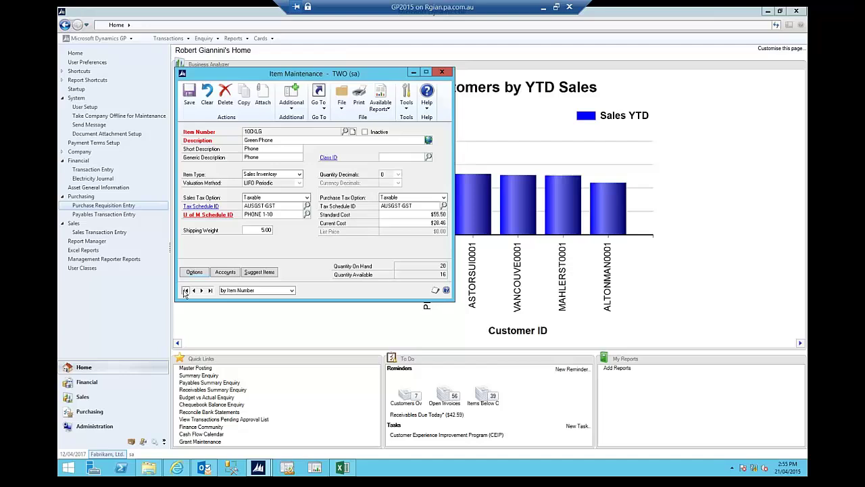
click(262, 102)
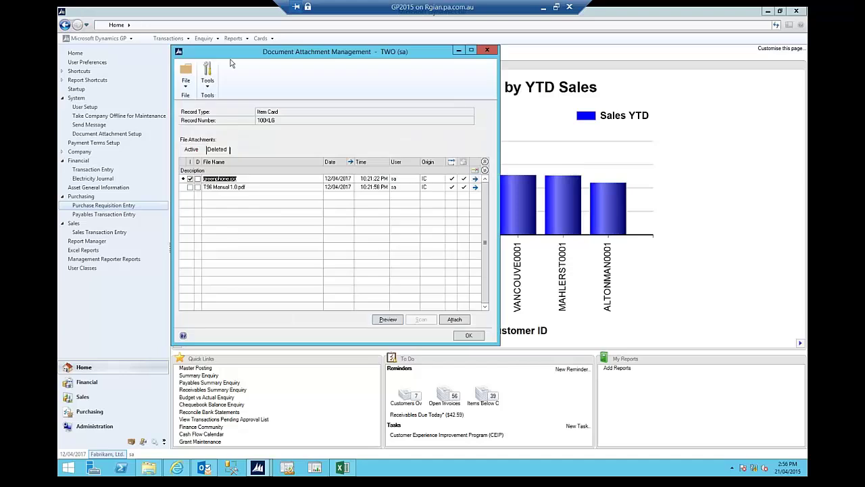
drag(232, 56, 394, 60)
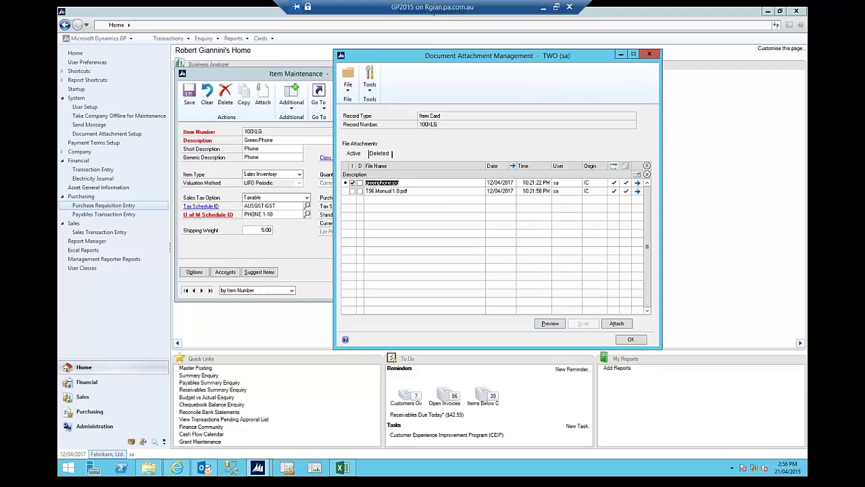
Preview the attached T96 Manual 1.0.pdf and close the PDF viewer
click(383, 192)
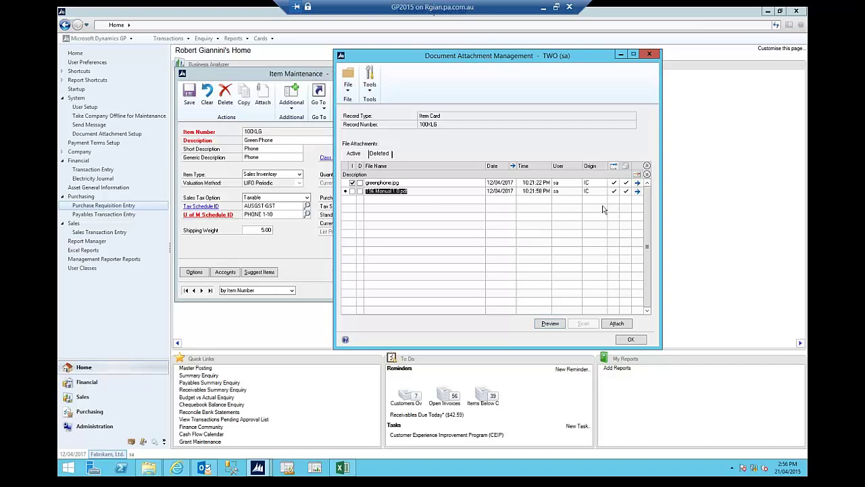
click(550, 323)
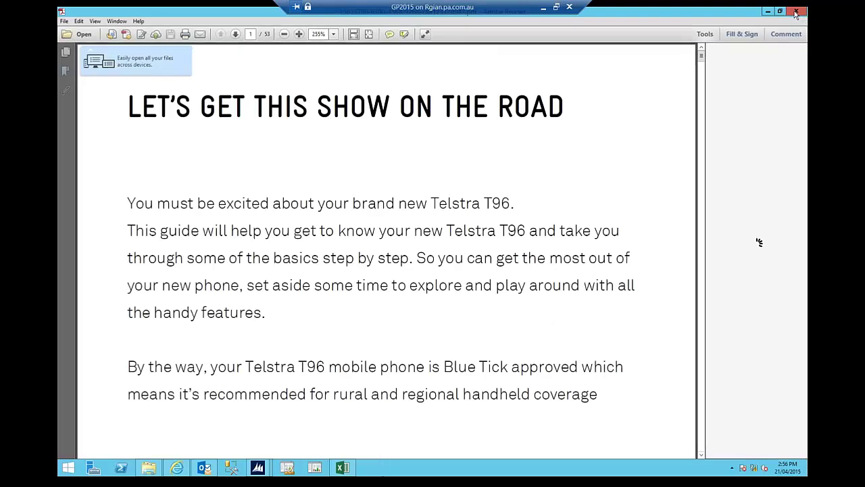
click(797, 12)
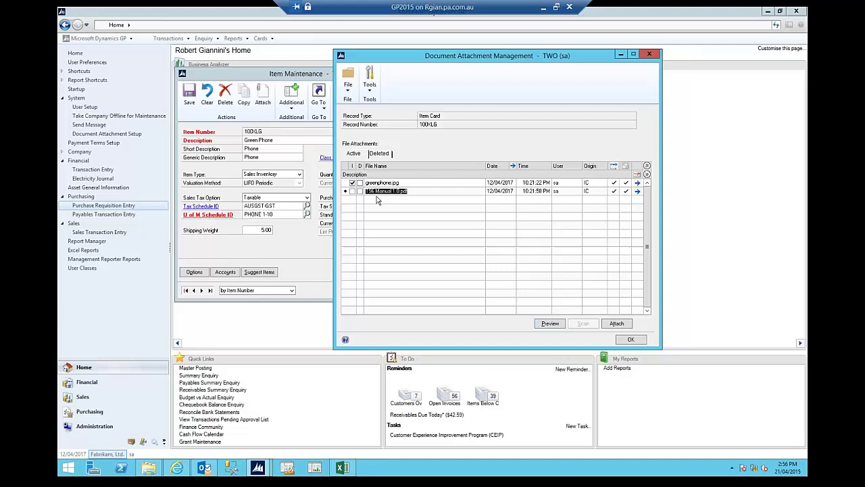
Check the manual's flow and e-mail attachment properties, and close the attachment list and item card
click(638, 192)
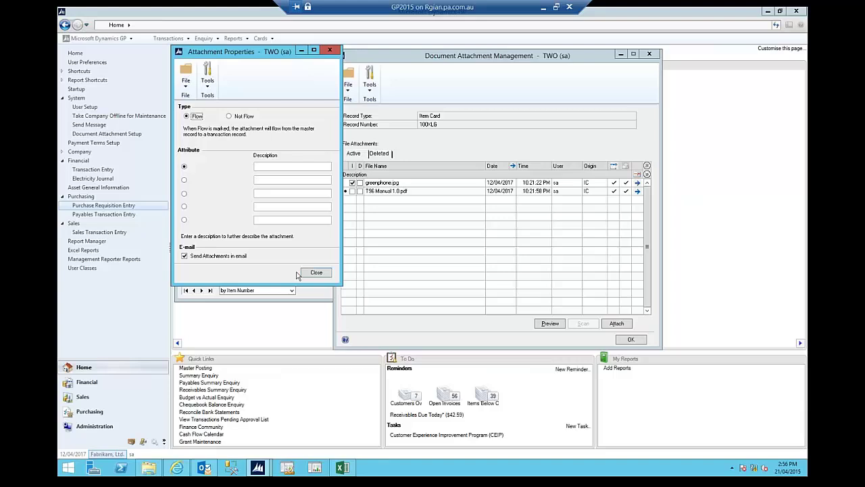
click(329, 275)
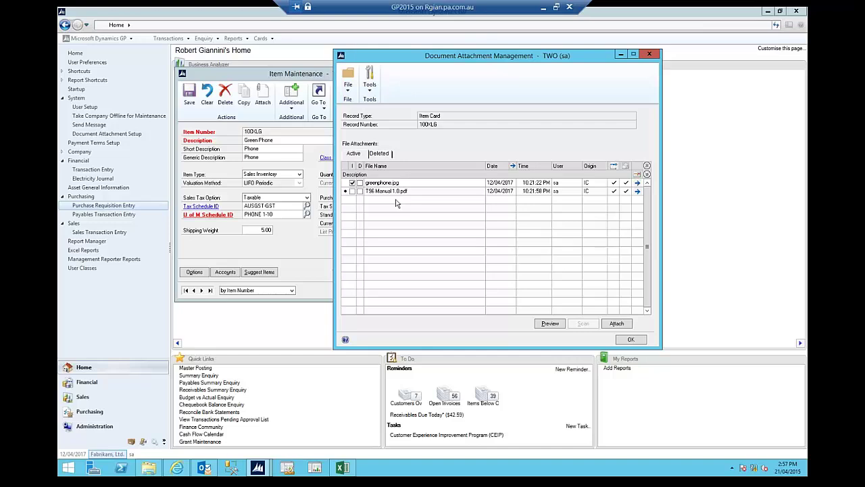
click(629, 340)
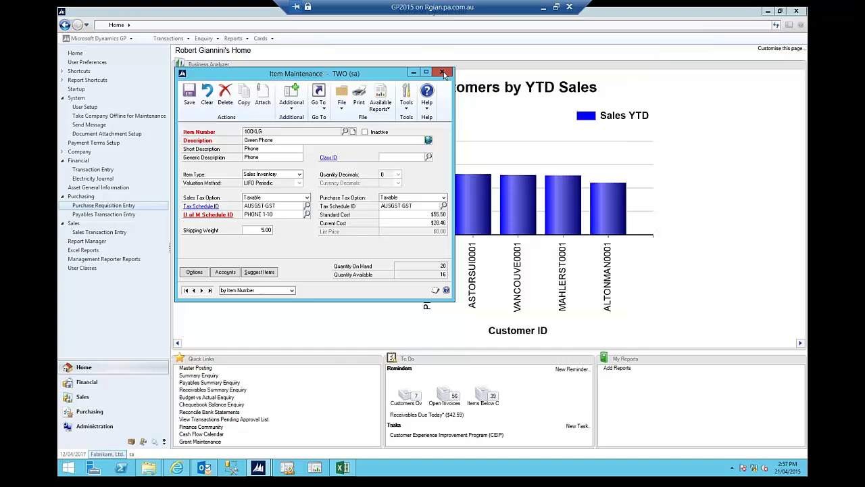
click(444, 71)
Start a new STDINV sales invoice for debtor Aaron Fitz Electrical with batch ID RG
click(107, 233)
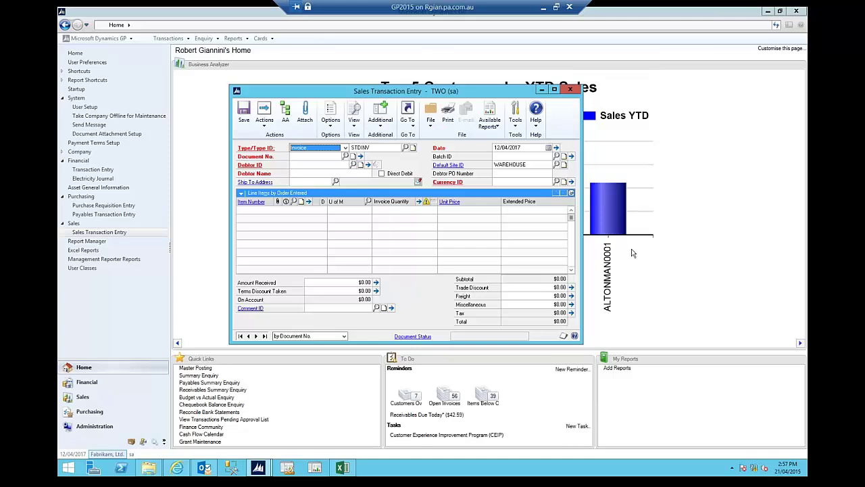
key(Tab)
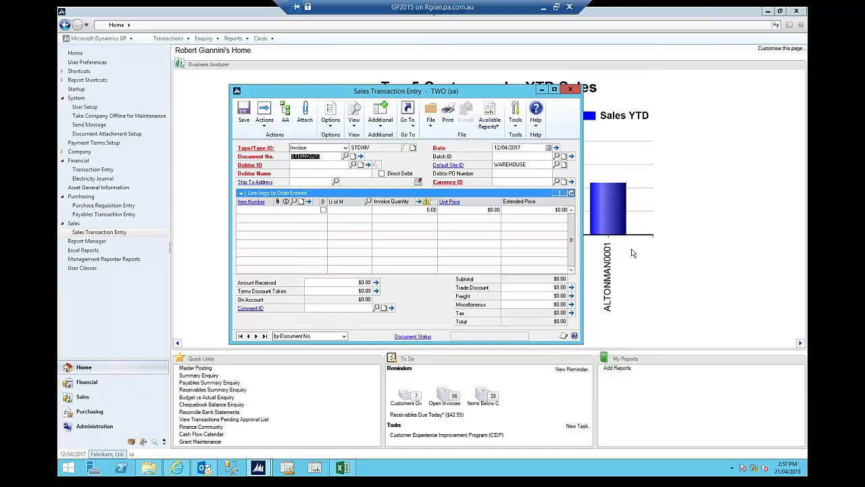
key(Tab)
text(AA)
key(Tab)
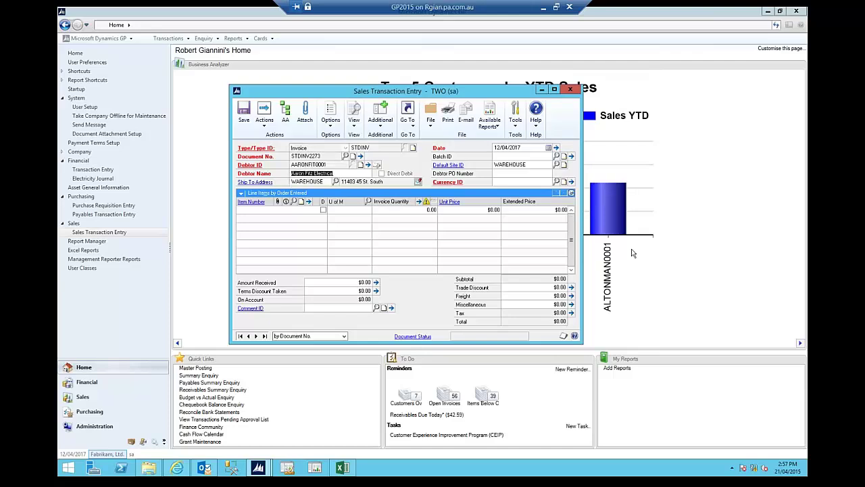
key(Tab)
key(Tab)
key(Tab)
text(RG)
key(Tab)
key(Tab)
key(Tab)
key(Tab)
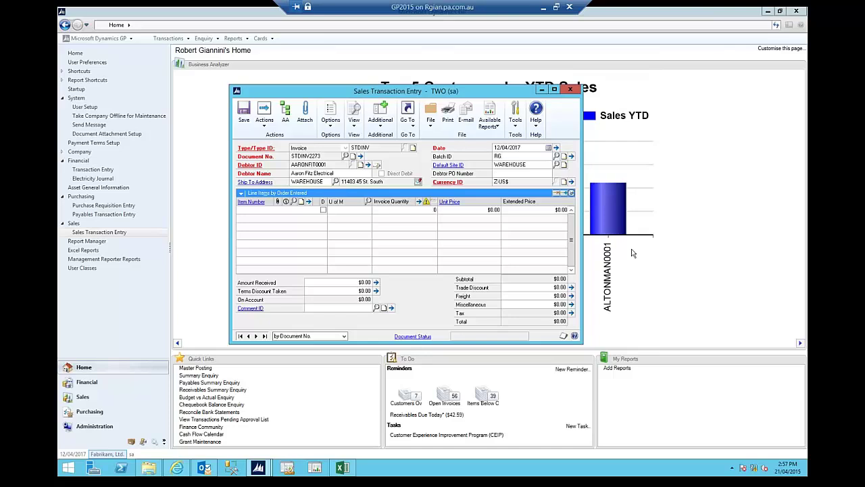
Add a line item to the invoice for item 100XLG with a quantity of 1
text(100XLG)
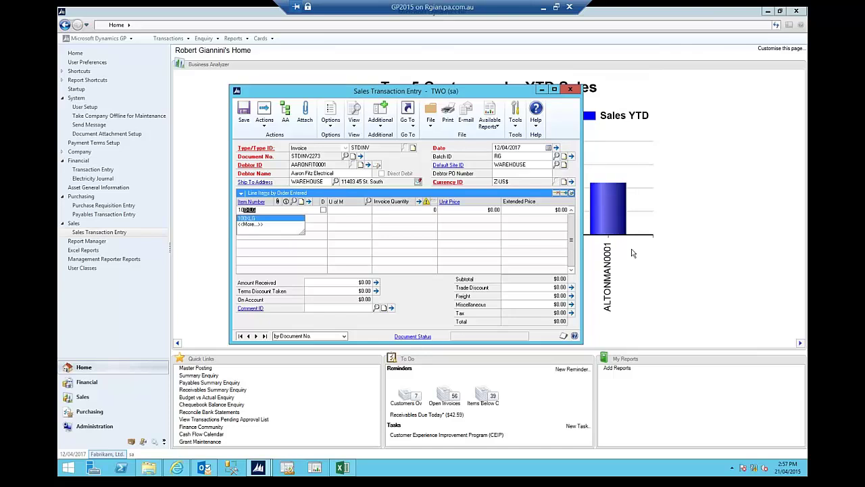
key(Tab)
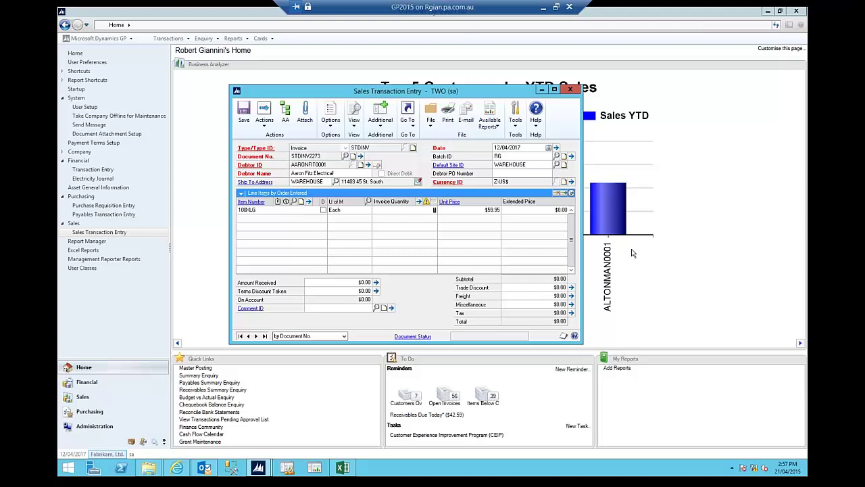
text(1)
key(Tab)
key(Tab)
key(Tab)
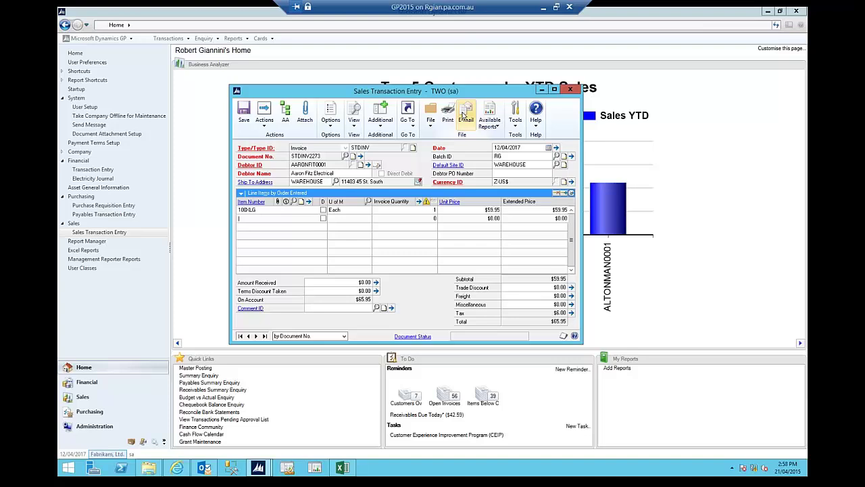
Select both attachments of the 100XLG line, the T96 Manual PDF and greenphone.jpg, to send in the invoice e-mail
double_click(268, 210)
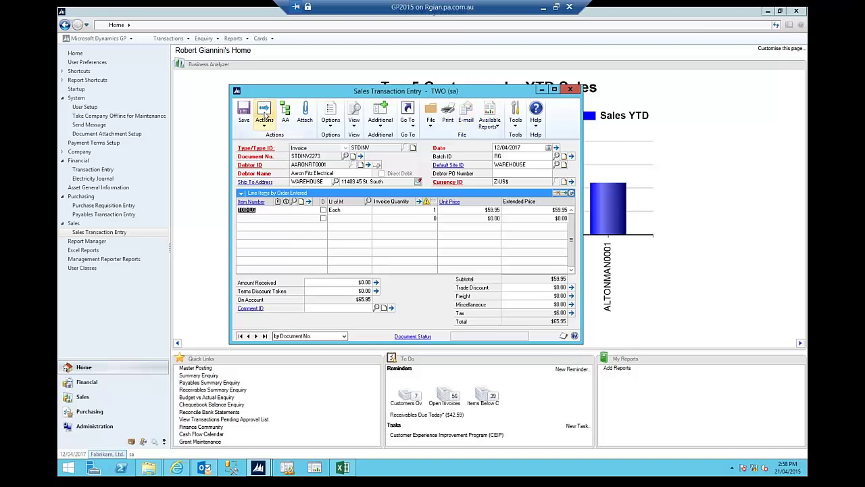
click(265, 116)
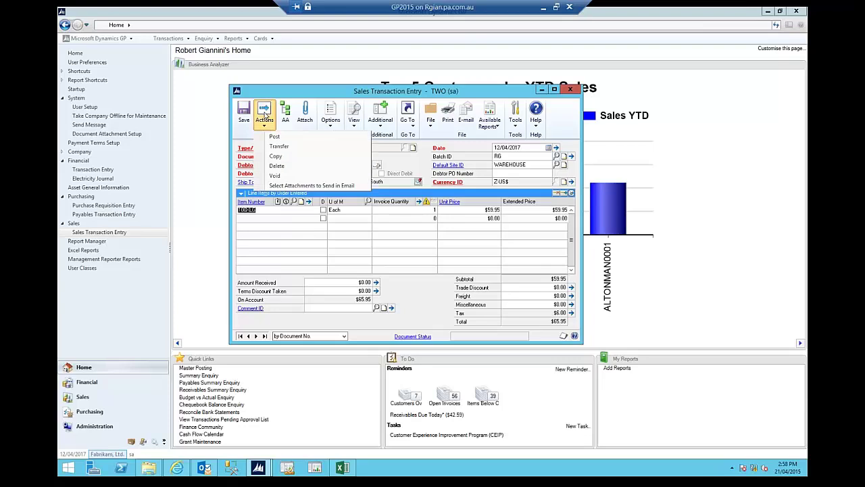
click(333, 186)
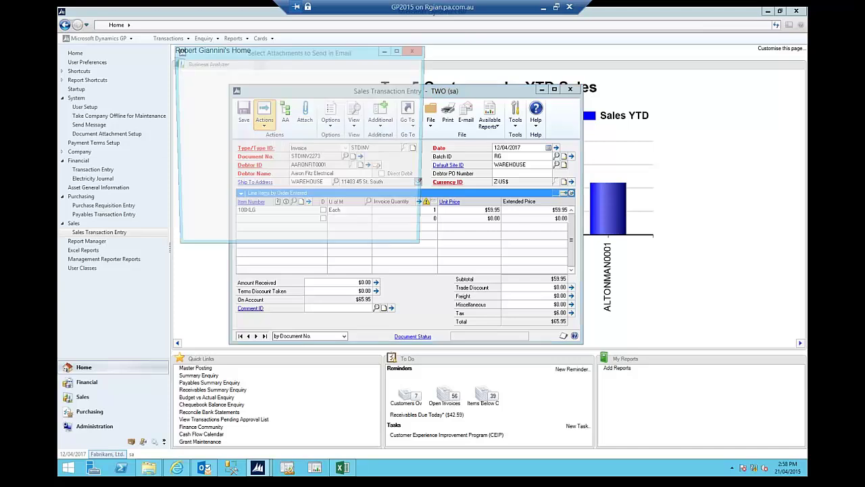
drag(316, 51, 444, 51)
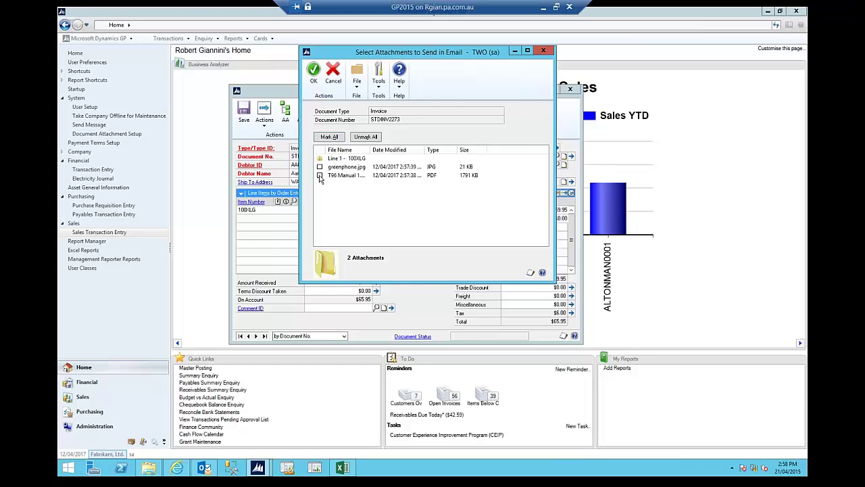
click(319, 175)
click(320, 167)
click(314, 81)
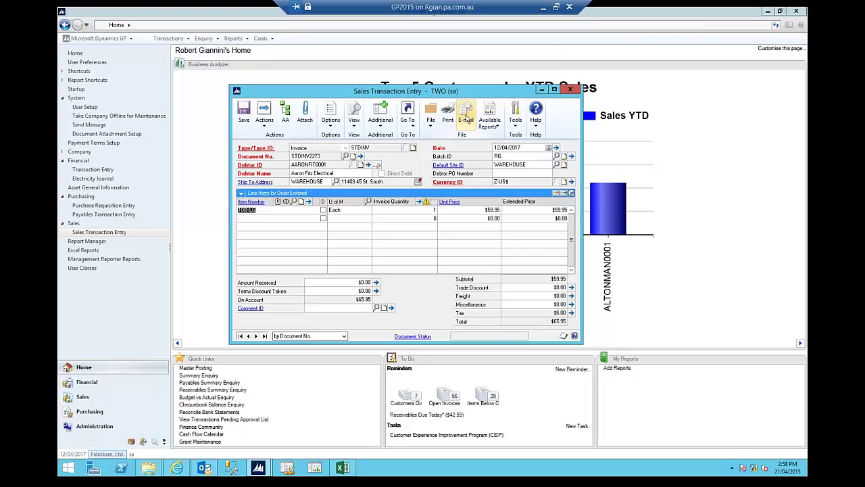
E-mail the invoice with its selected attachments, saving the document when asked
click(467, 118)
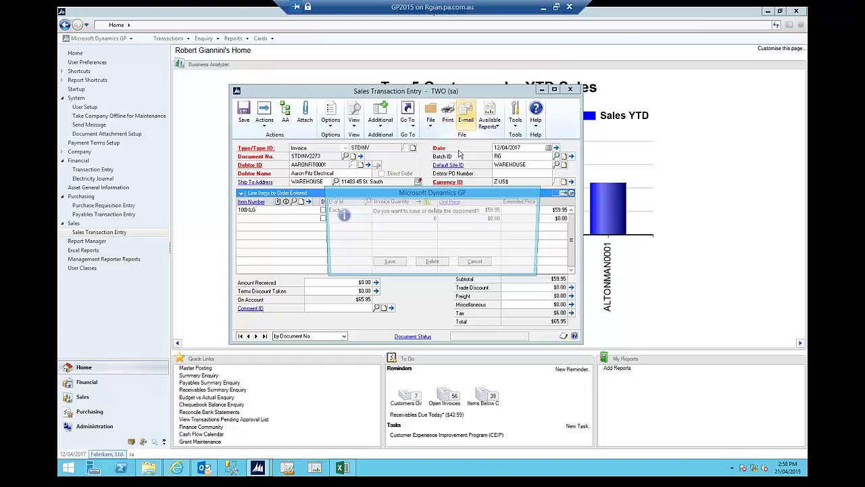
click(382, 263)
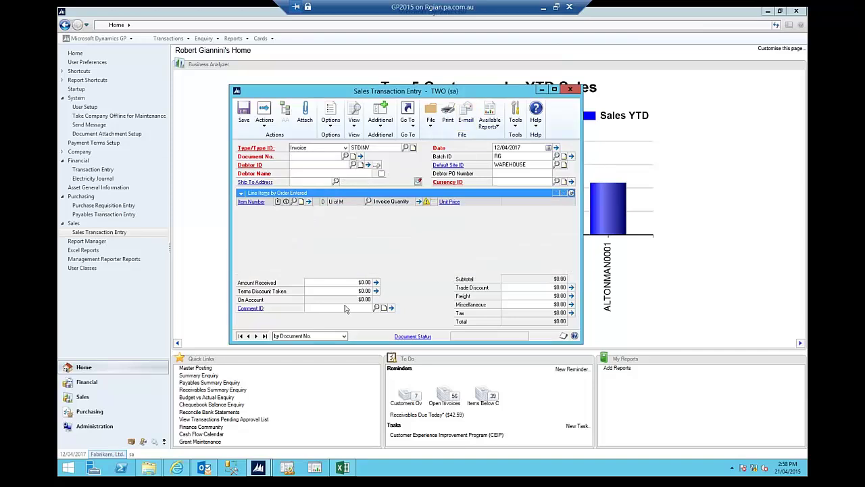
Print the invoice with sending the document in e-mail also enabled, and close the sales transaction entry window
click(214, 212)
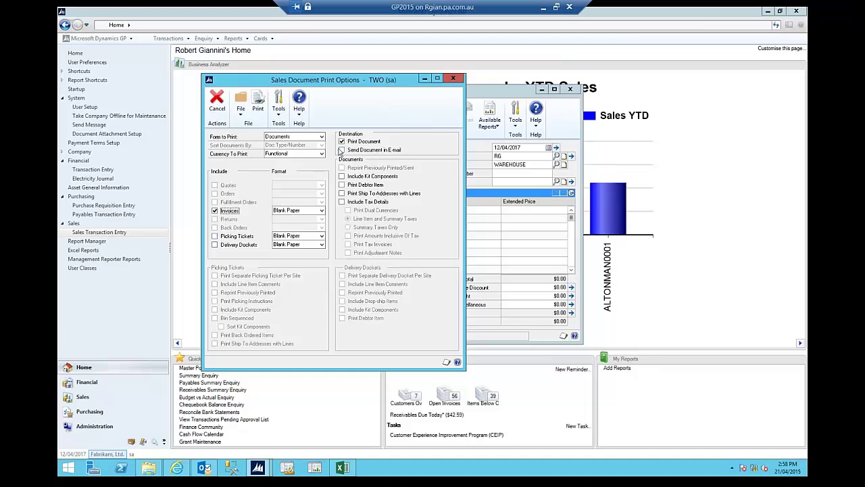
click(342, 150)
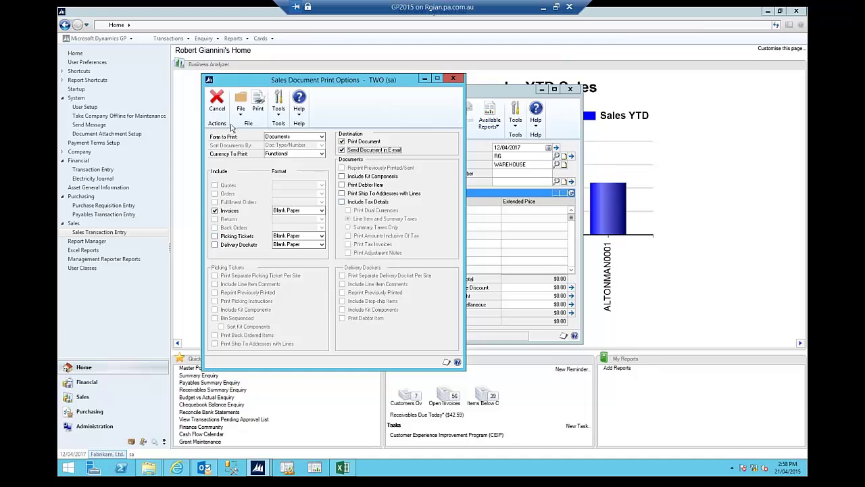
click(257, 102)
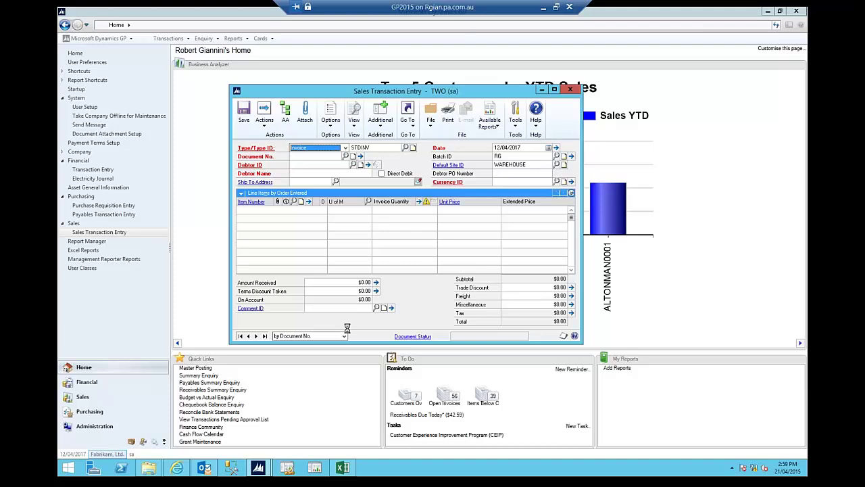
click(568, 91)
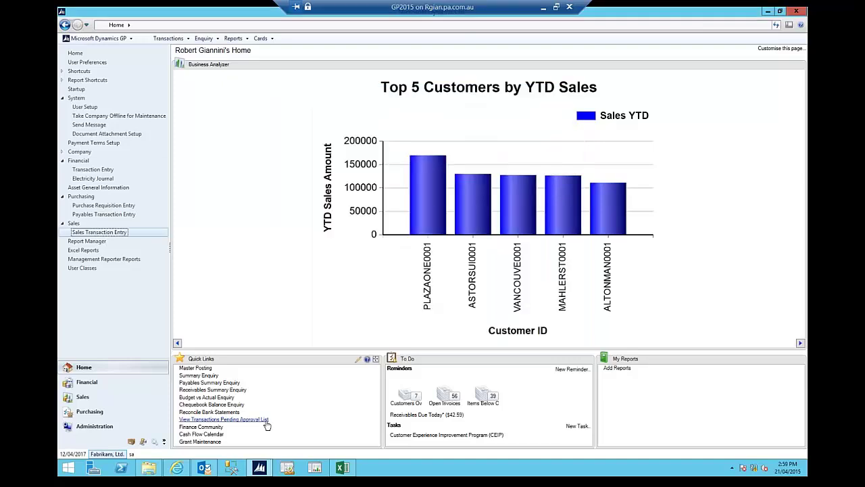
Switch to Outlook, select today's Sales Invoice e-mail, and open its attached STDINV2273 invoice PDF to review it, closing it when done
click(207, 469)
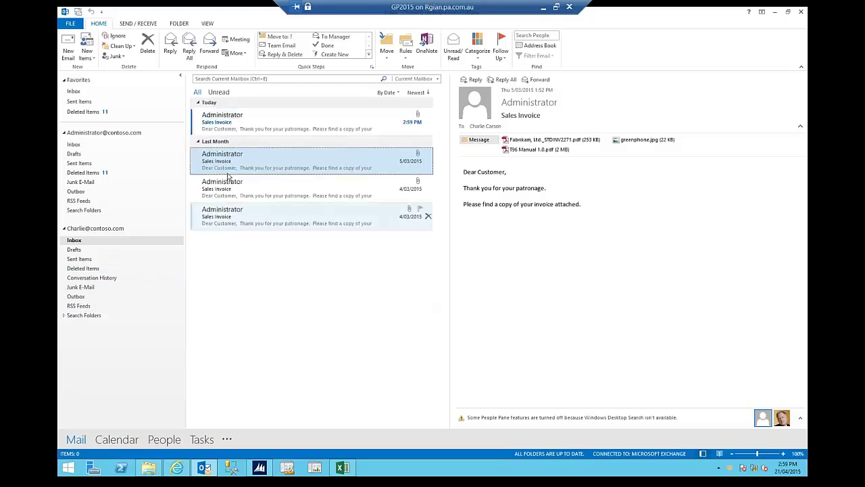
click(249, 120)
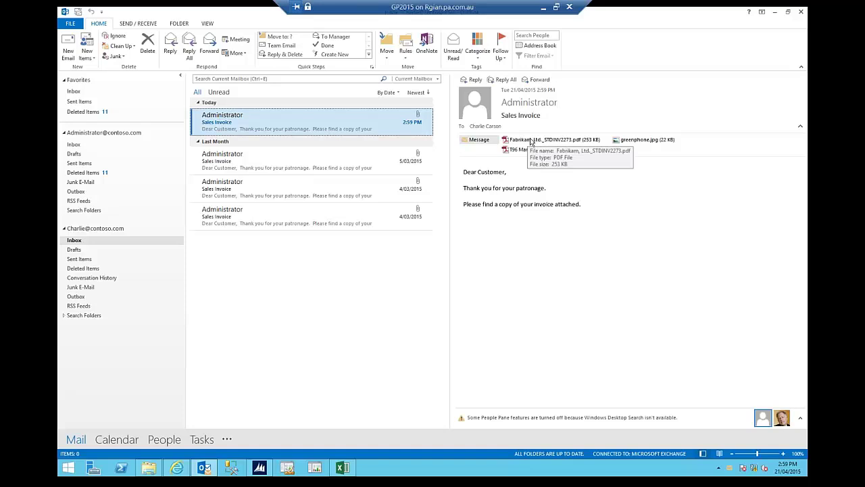
double_click(531, 141)
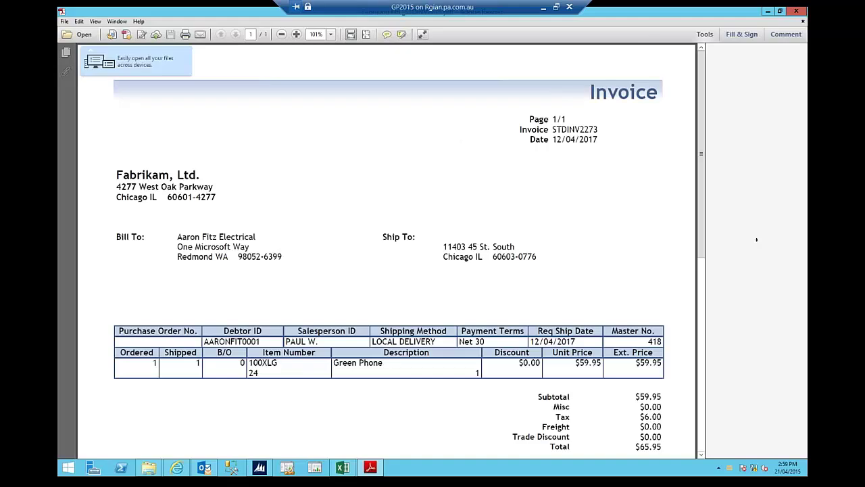
scroll(758, 240, up, 3)
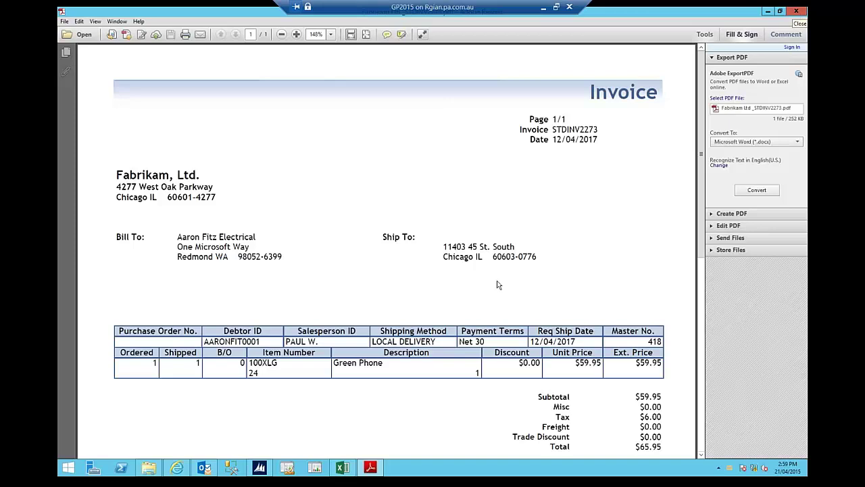
key(alt+F4)
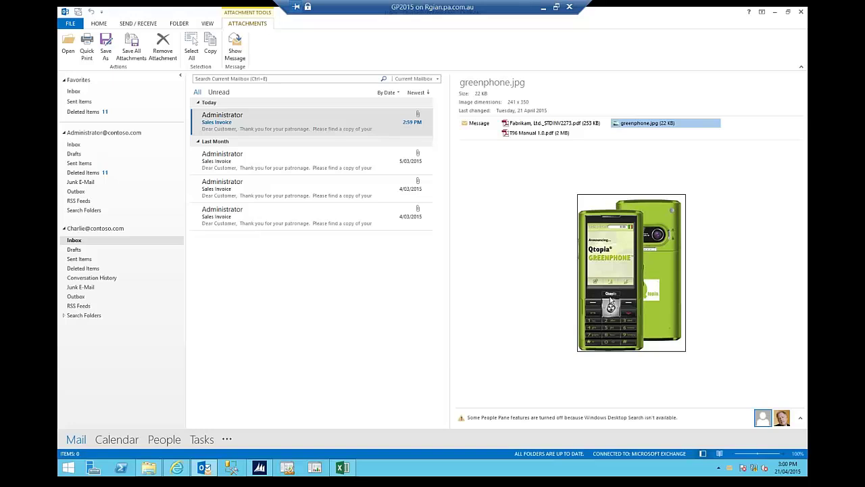
Open the e-mail's T96 Manual 1.0.pdf attachment to look through it, and close it
click(534, 135)
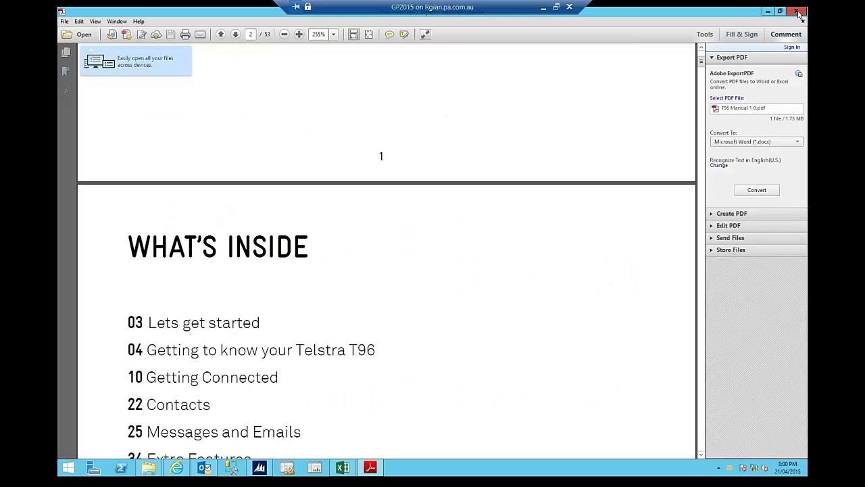
click(798, 13)
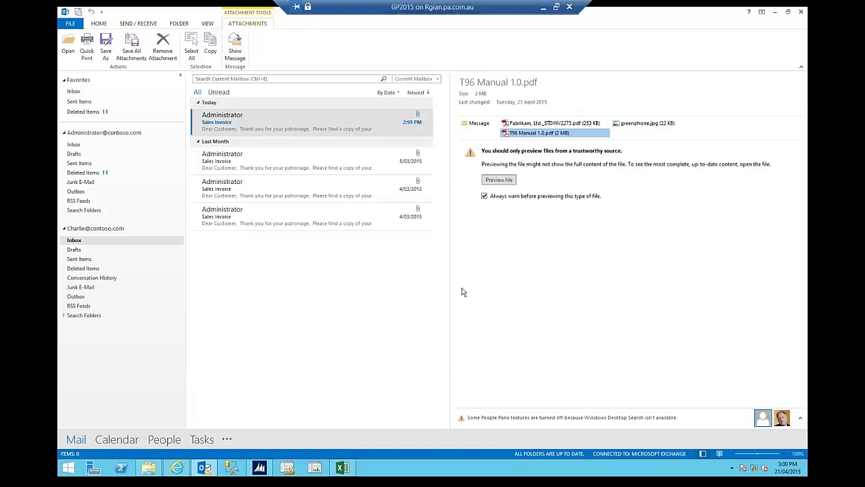